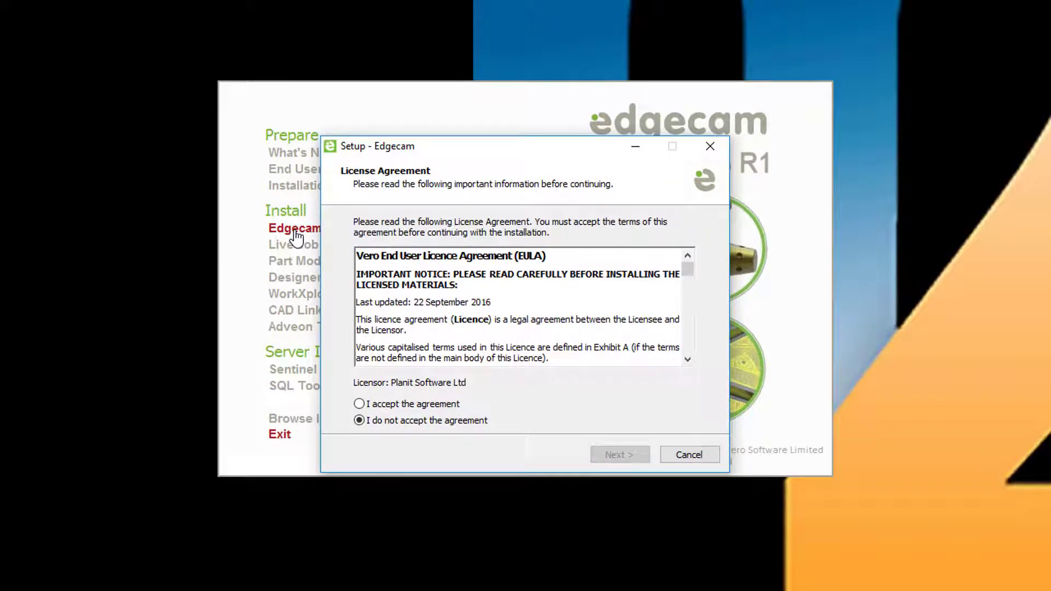
Step: Accept the Edgecam licence agreement, keep the default Edgecam 2018 R1 destination folder, and choose the Typical installation
{"action": "left_click", "coordinate": [368, 406]}
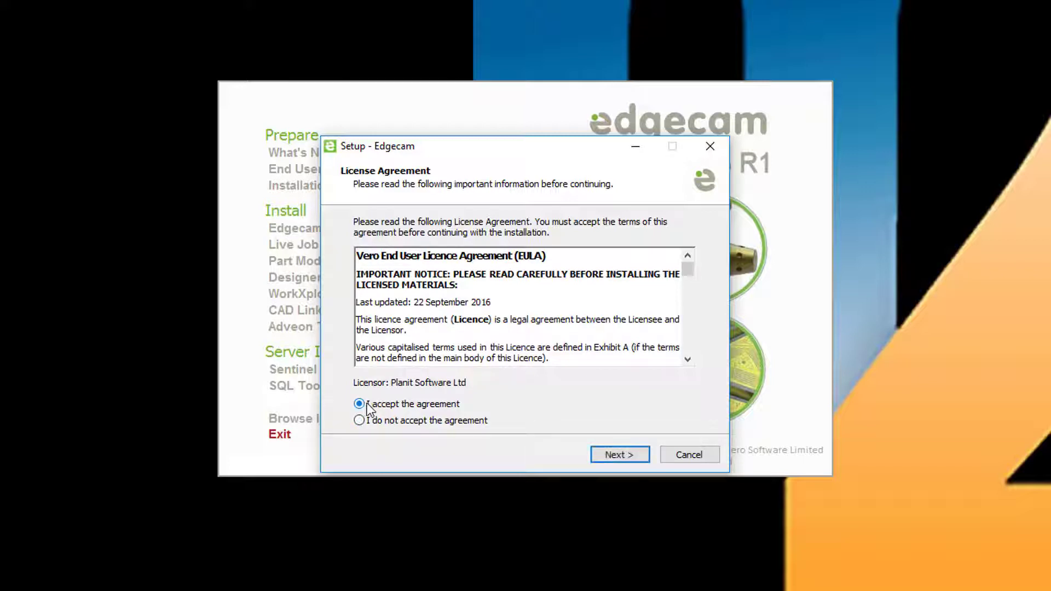
{"action": "left_click", "coordinate": [620, 450]}
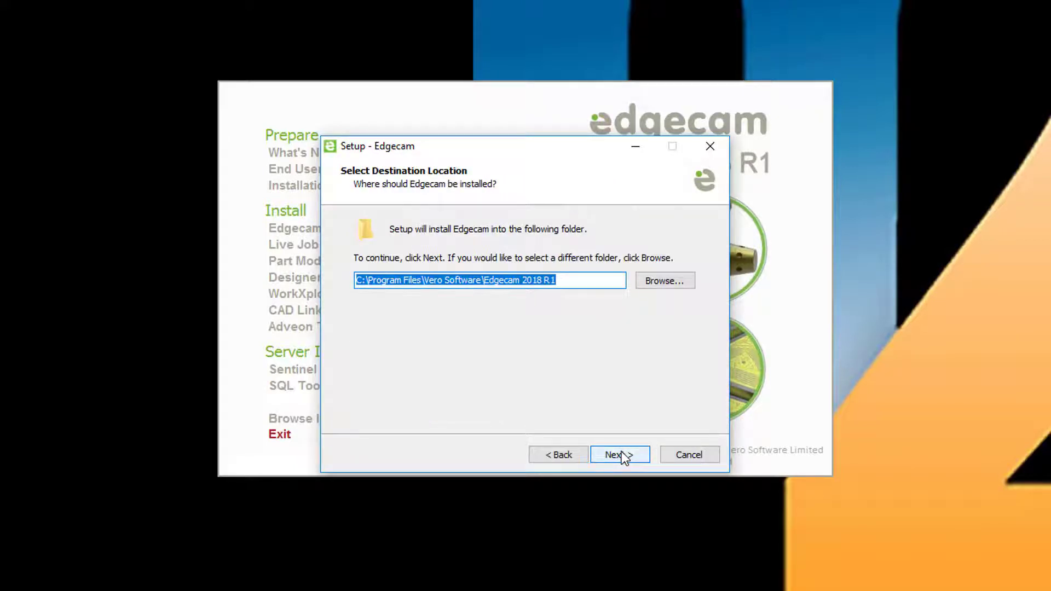
{"action": "left_click", "coordinate": [620, 455]}
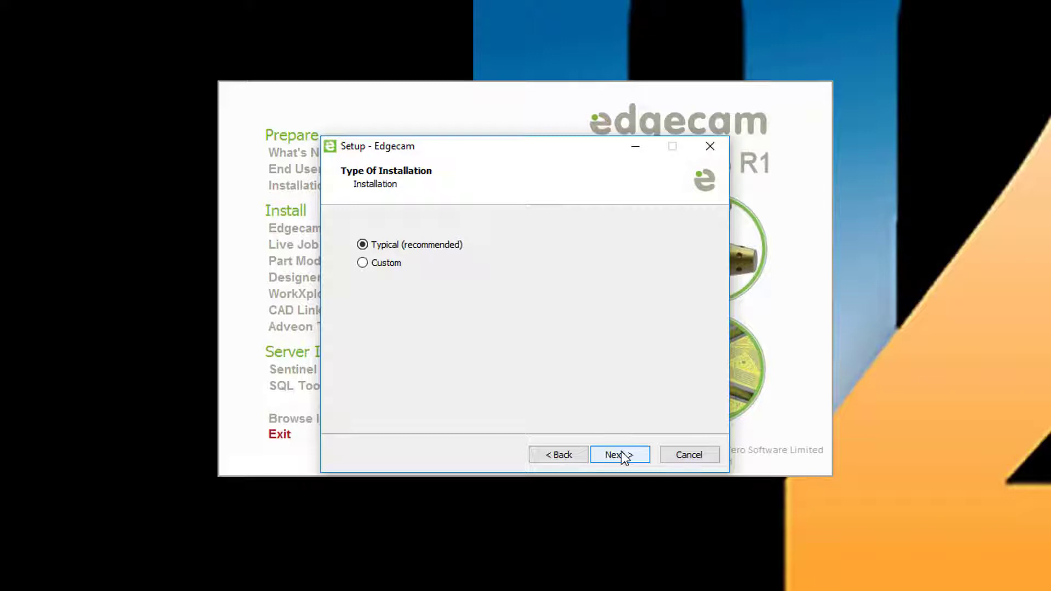
{"action": "left_click", "coordinate": [621, 454]}
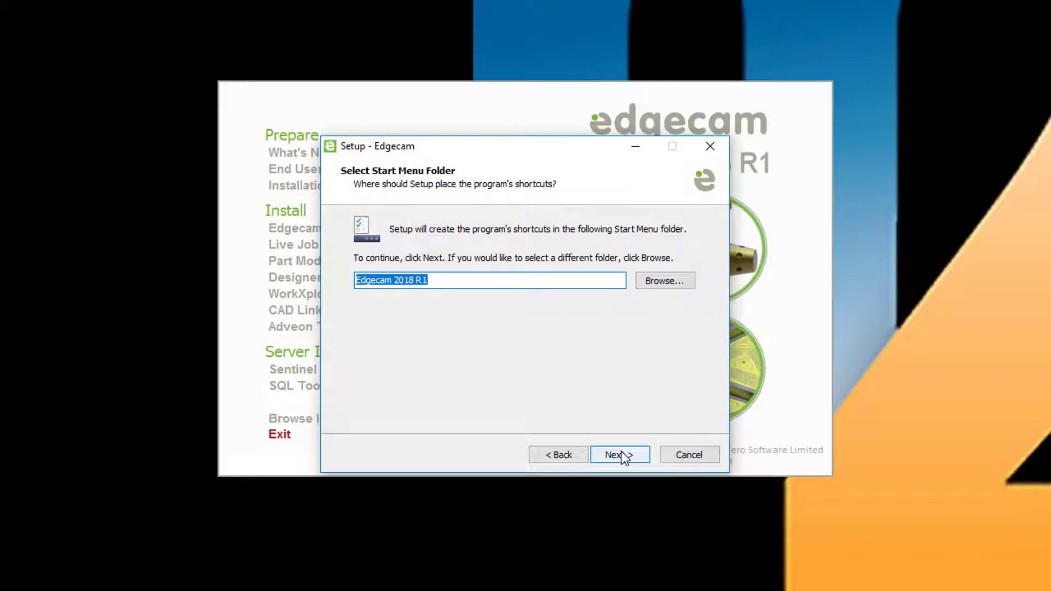
Step: Keep the Edgecam 2018 R1 Start Menu folder, Milling - Inch environment and improvement program participation, and start the installation
{"action": "left_click", "coordinate": [625, 456]}
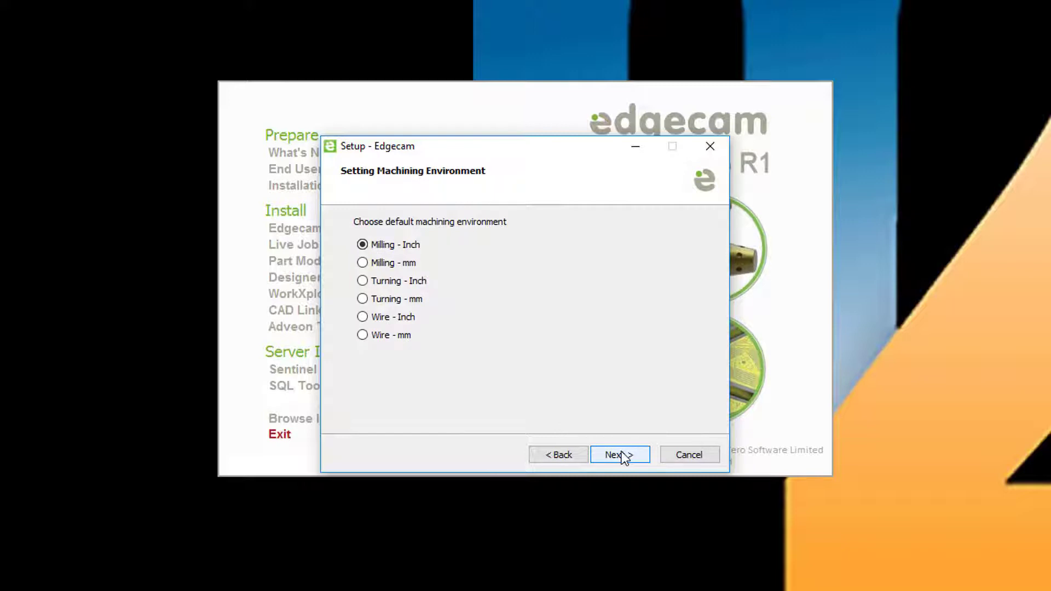
{"action": "left_click", "coordinate": [624, 456]}
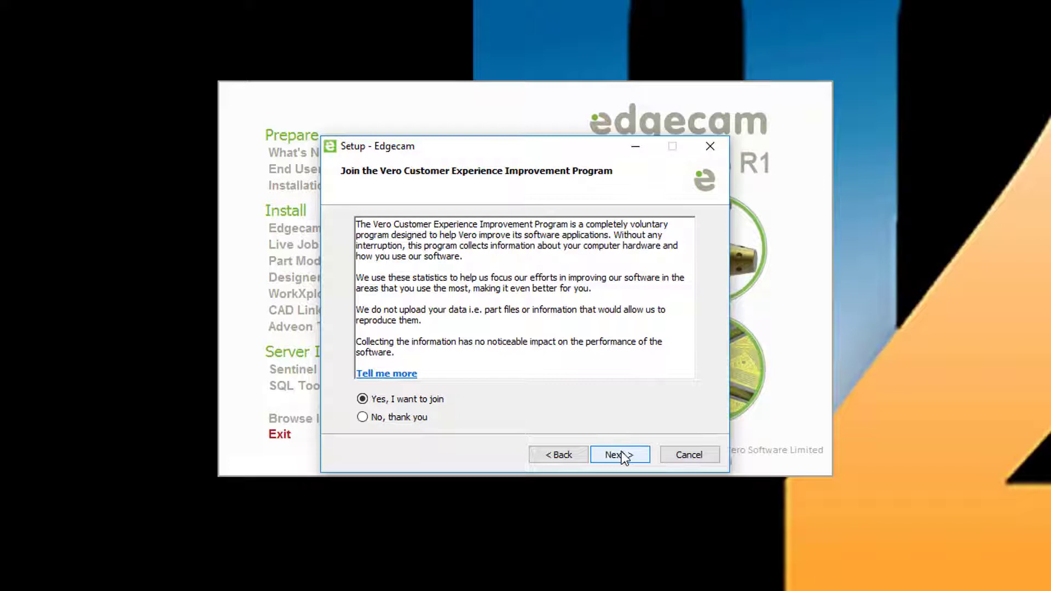
{"action": "left_click", "coordinate": [625, 455]}
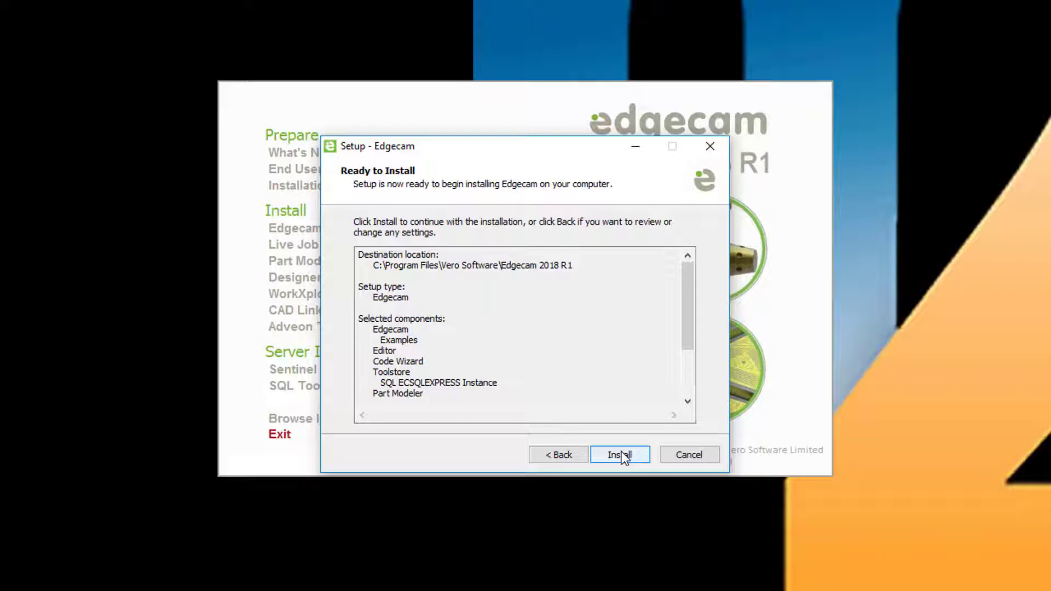
{"action": "left_click", "coordinate": [620, 455]}
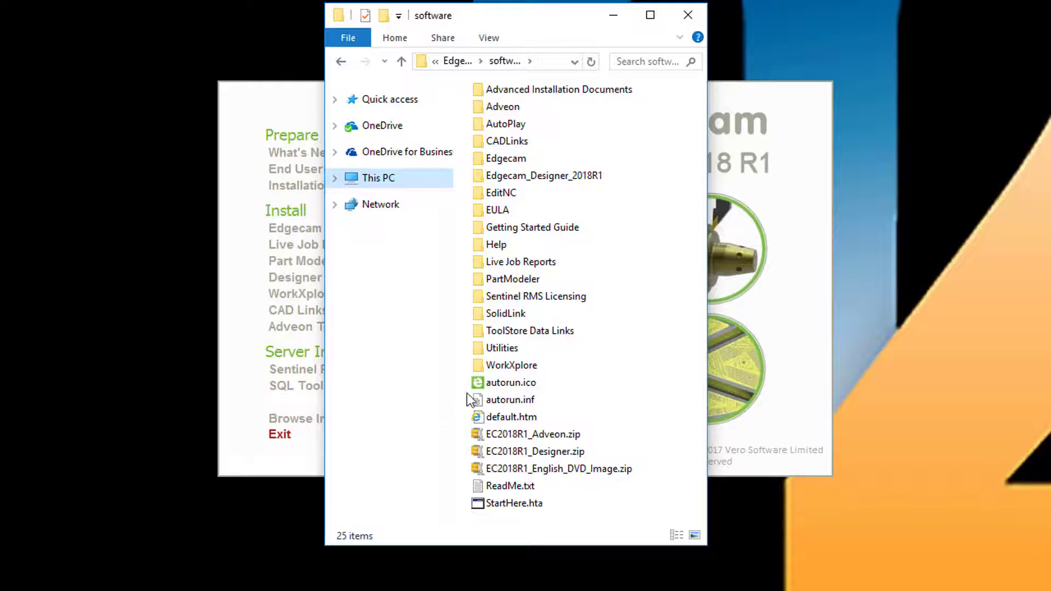
Step: Open the Utilities folder in the installation files and exit the Edgecam 2018 R1 installation launcher
{"action": "double_click", "coordinate": [515, 353]}
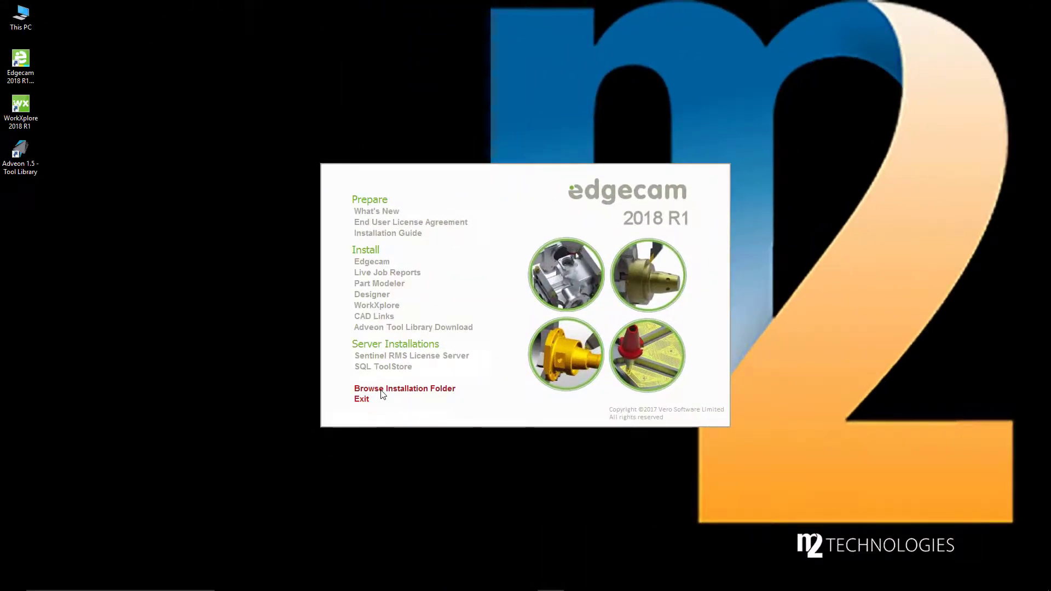
{"action": "left_click", "coordinate": [360, 400]}
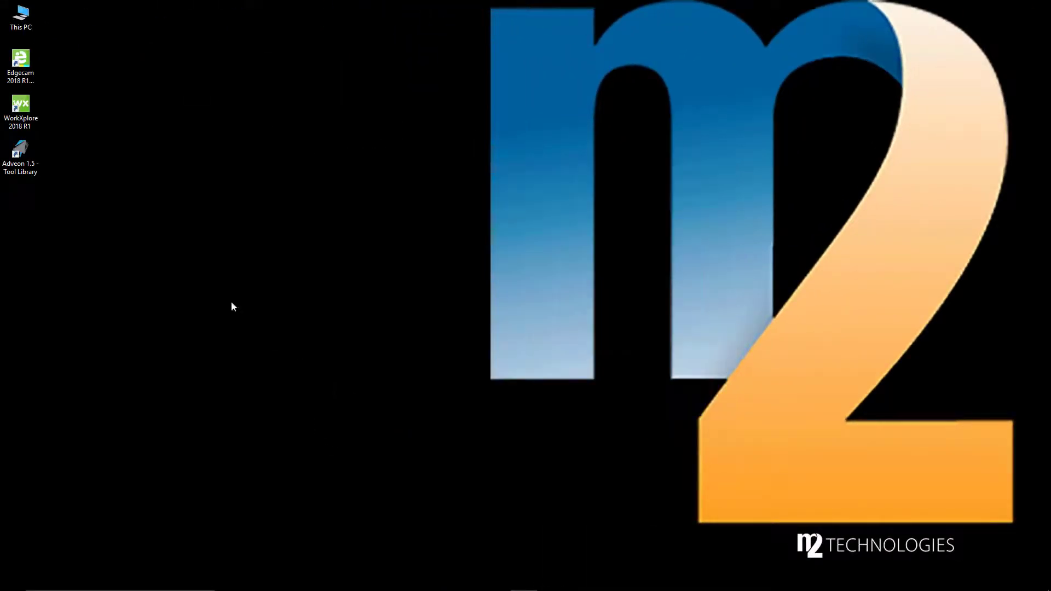
Step: Start Edgecam 2018 R1 from the desktop and look through the application pages of its launcher
{"action": "left_click", "coordinate": [17, 61]}
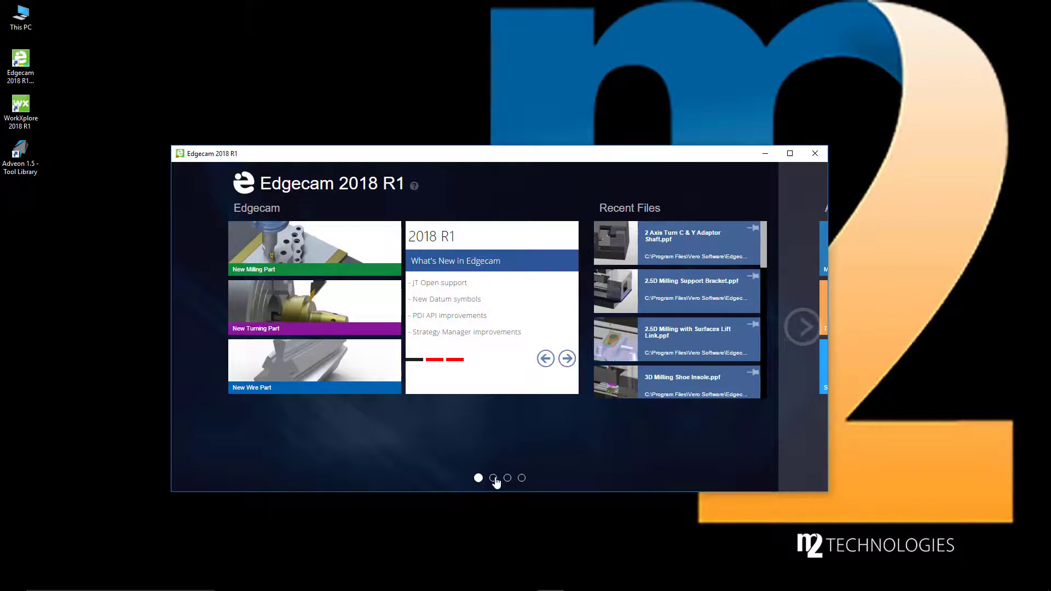
{"action": "left_click", "coordinate": [493, 478]}
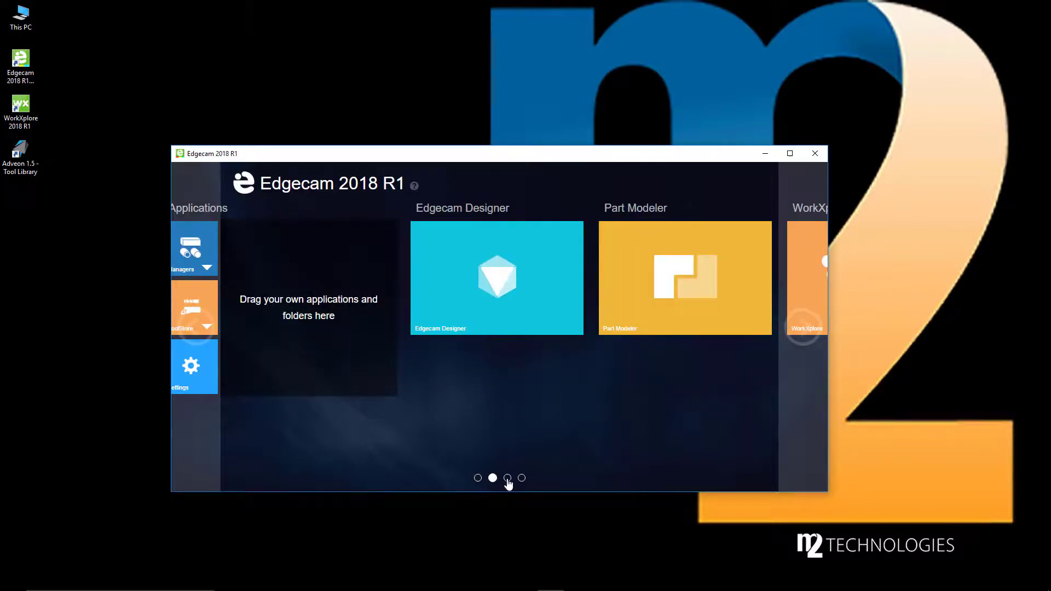
{"action": "left_click", "coordinate": [508, 479]}
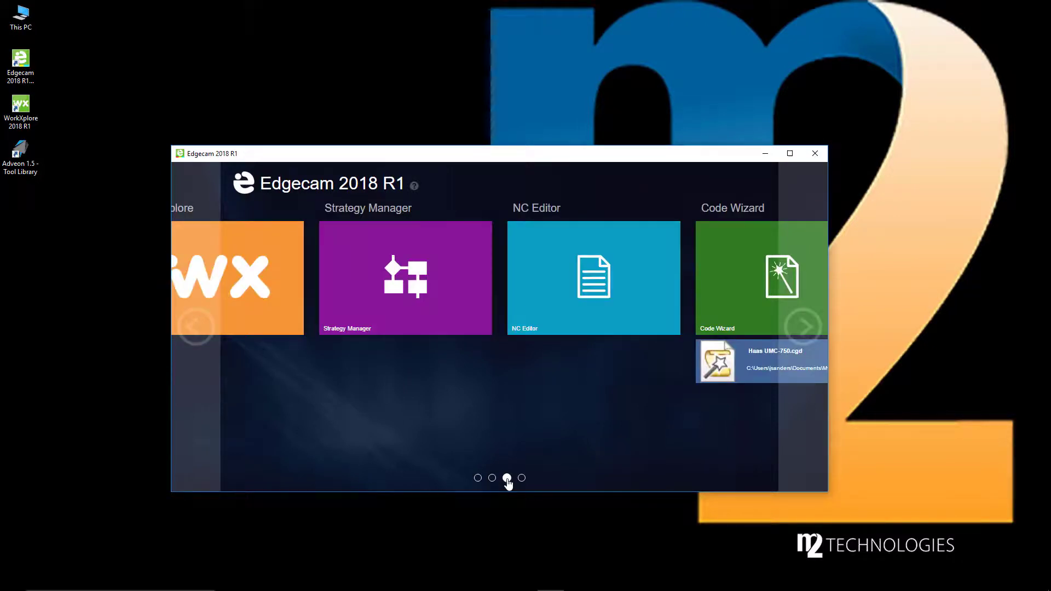
{"action": "left_click", "coordinate": [478, 479]}
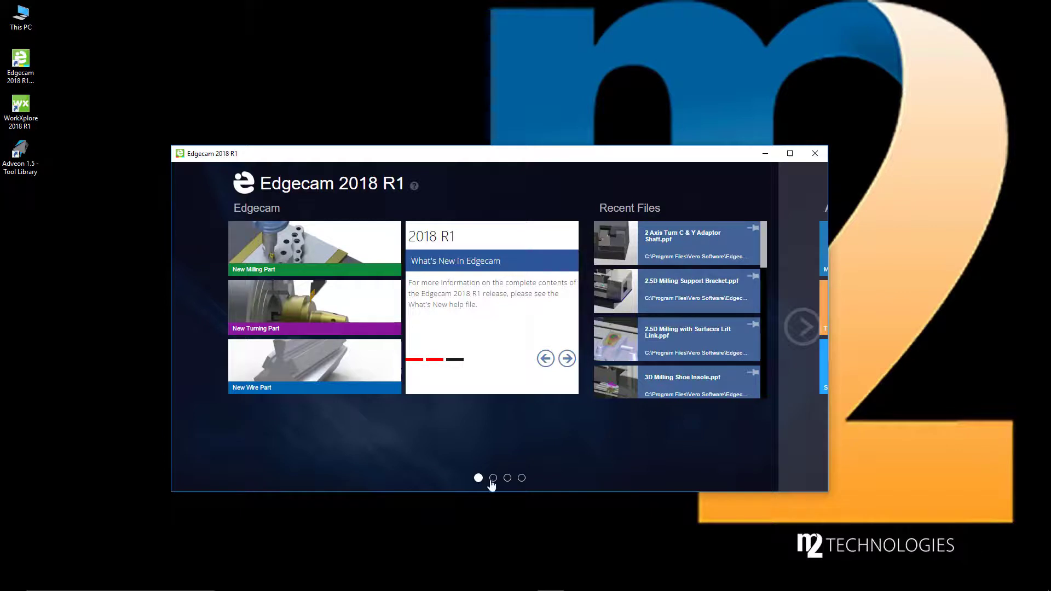
Step: Make Sample_ToolStore_2017R2 the active database in ToolStore Administrator and close the administrator
{"action": "left_click", "coordinate": [780, 337]}
{"action": "left_click", "coordinate": [682, 321]}
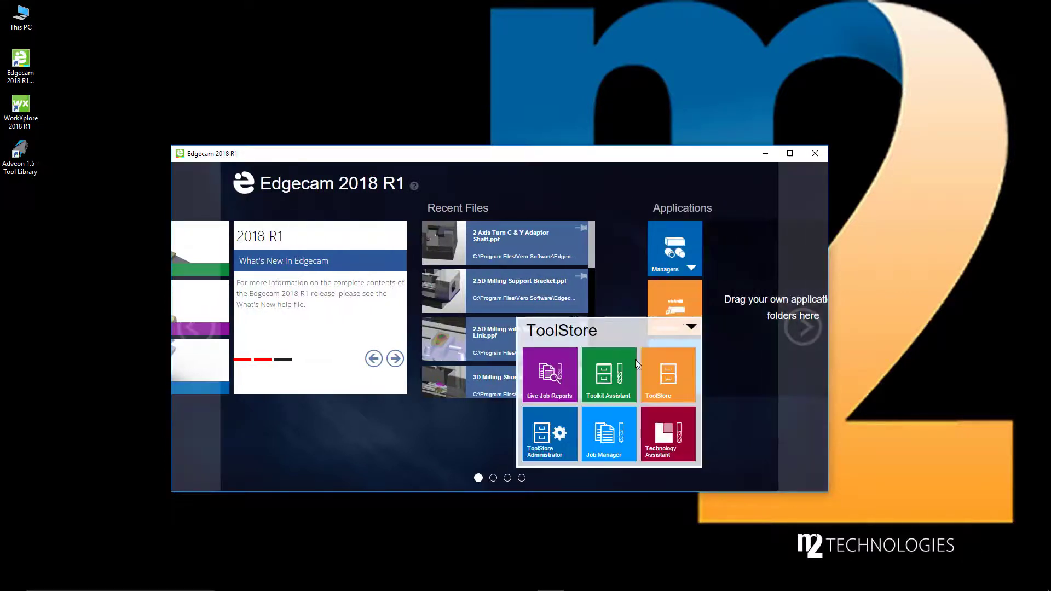
{"action": "left_click", "coordinate": [549, 441]}
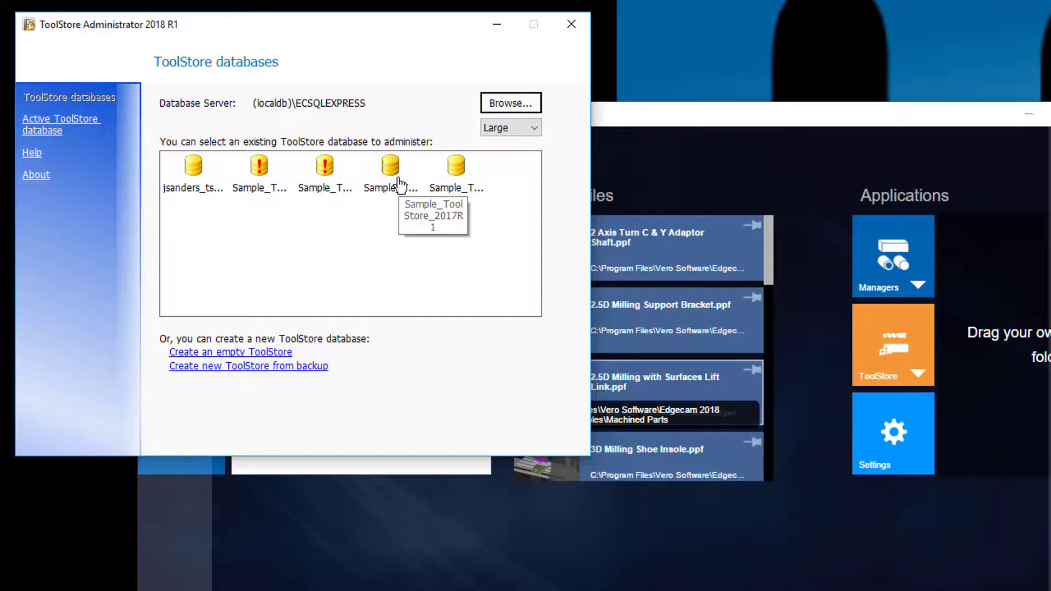
{"action": "double_click", "coordinate": [458, 182]}
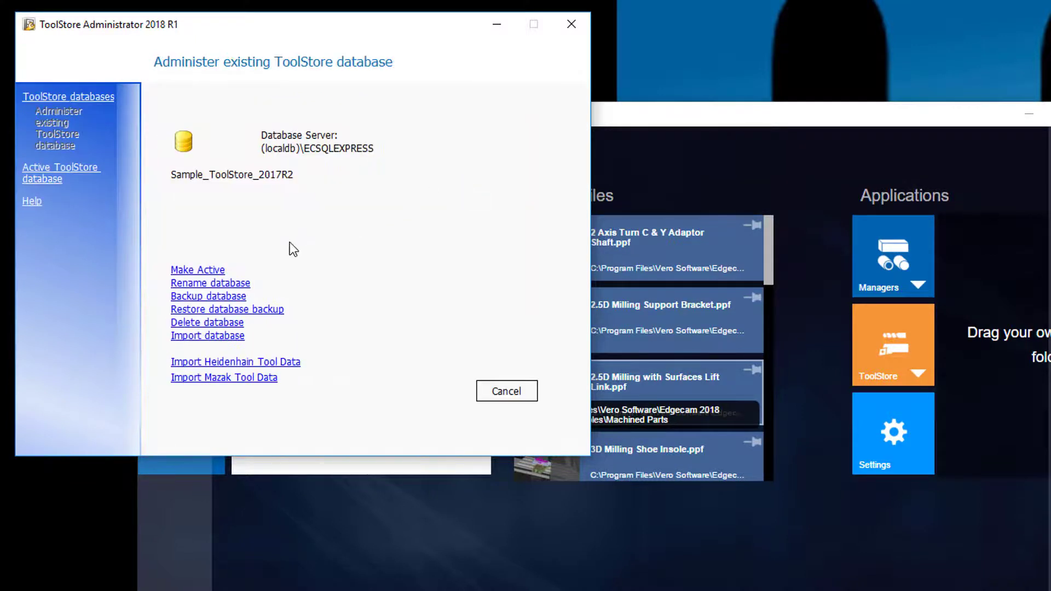
{"action": "left_click", "coordinate": [193, 273]}
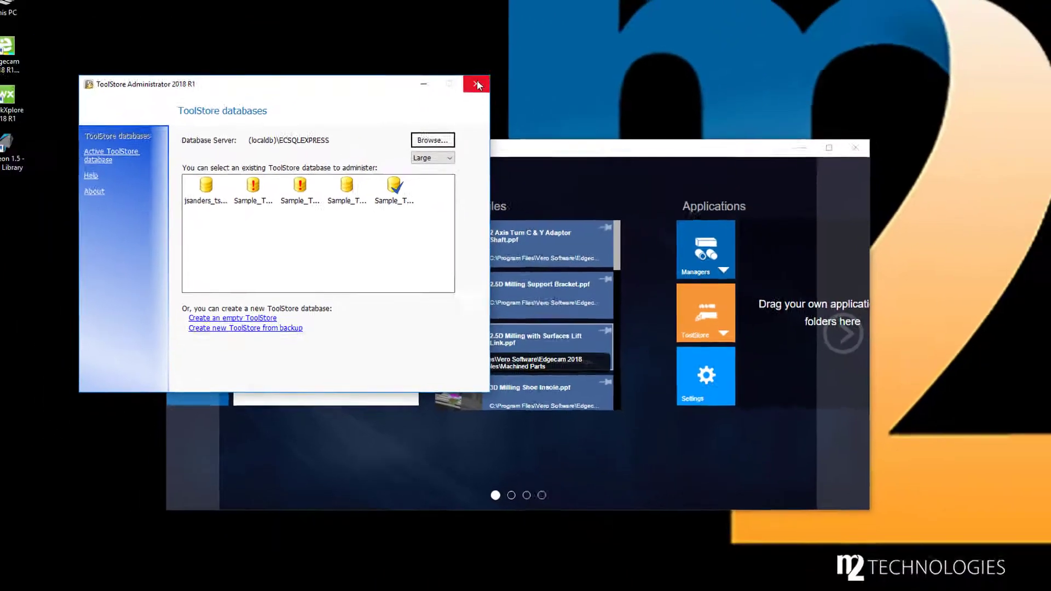
{"action": "left_click", "coordinate": [571, 24]}
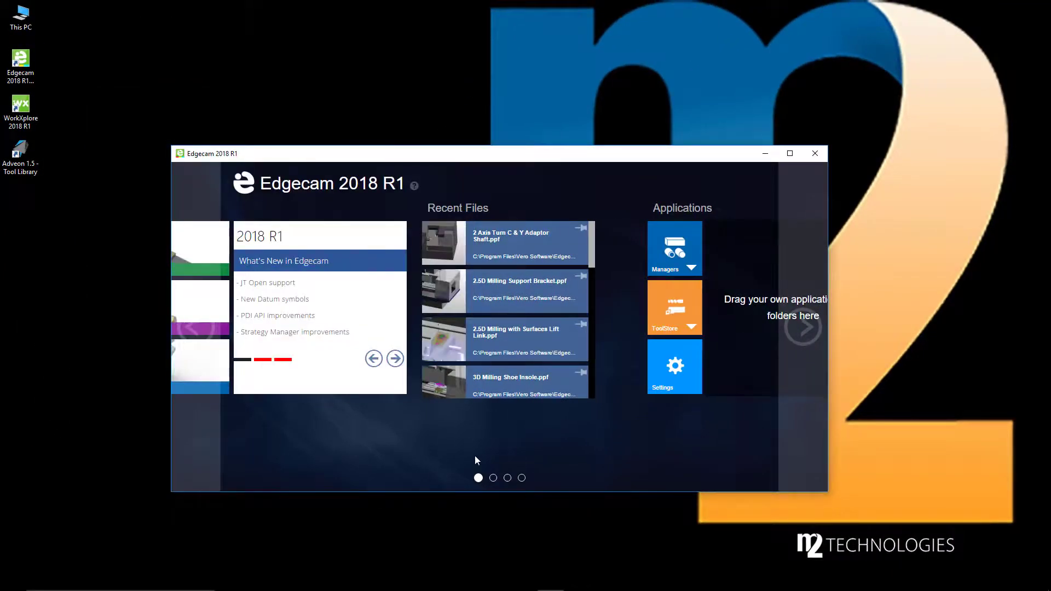
Step: Start a new milling part and have the sample data created in the Local Documents folder
{"action": "left_click", "coordinate": [478, 477]}
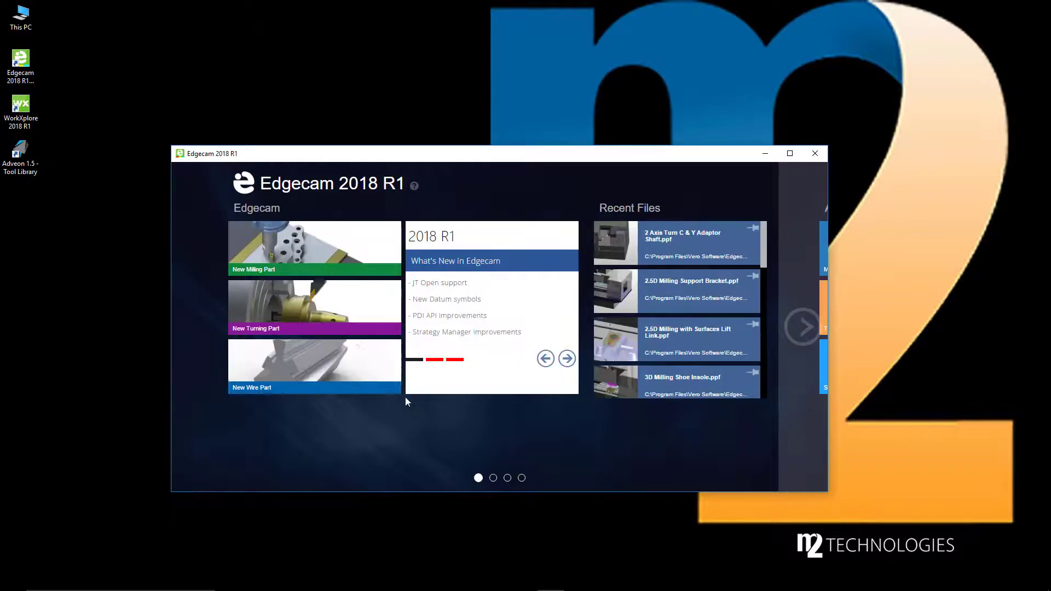
{"action": "left_click", "coordinate": [279, 241]}
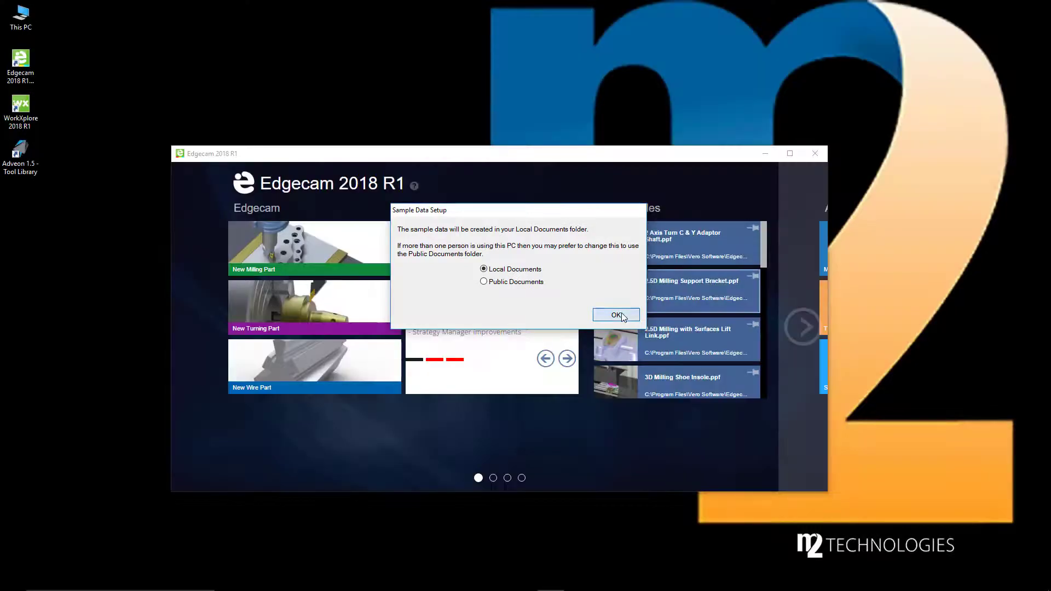
{"action": "left_click", "coordinate": [622, 316]}
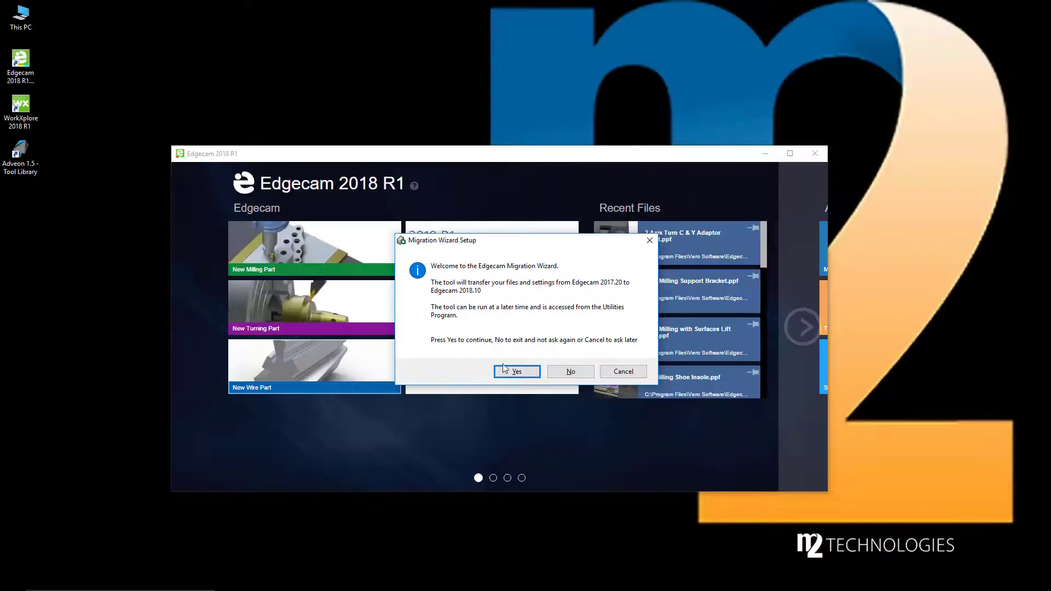
Step: Run the Migration Wizard to transfer files and settings from Edgecam 2017.20 to 2018.10 with the preselected components
{"action": "left_click", "coordinate": [517, 371]}
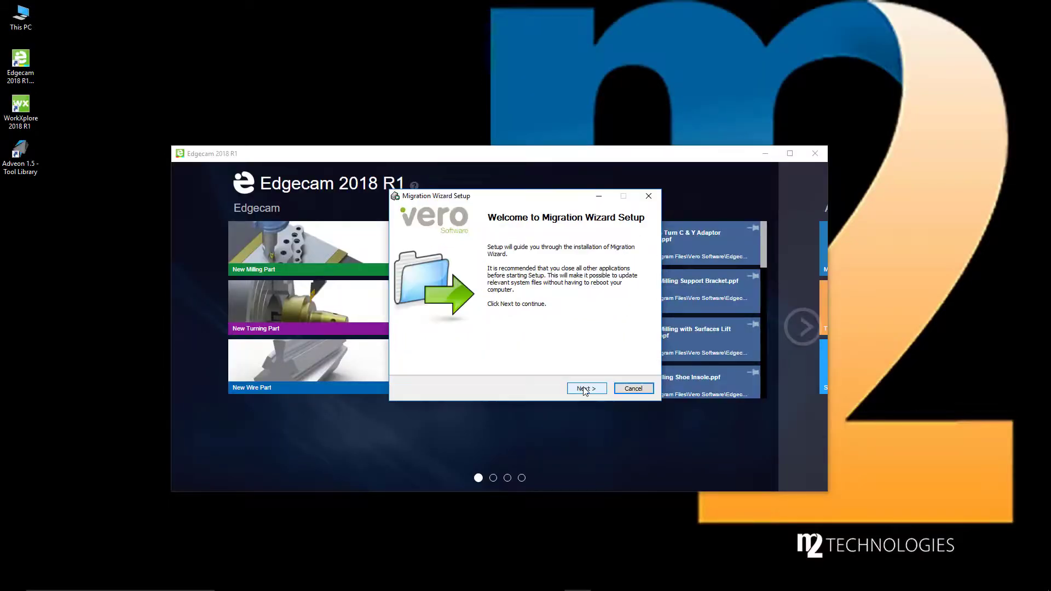
{"action": "left_click", "coordinate": [584, 389]}
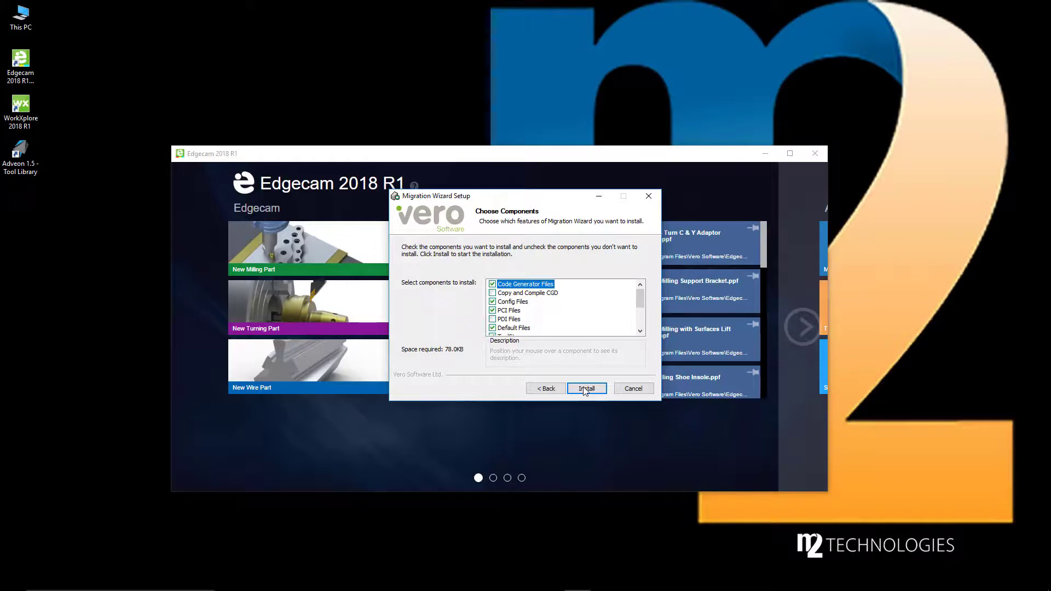
{"action": "mouse_move", "coordinate": [523, 285]}
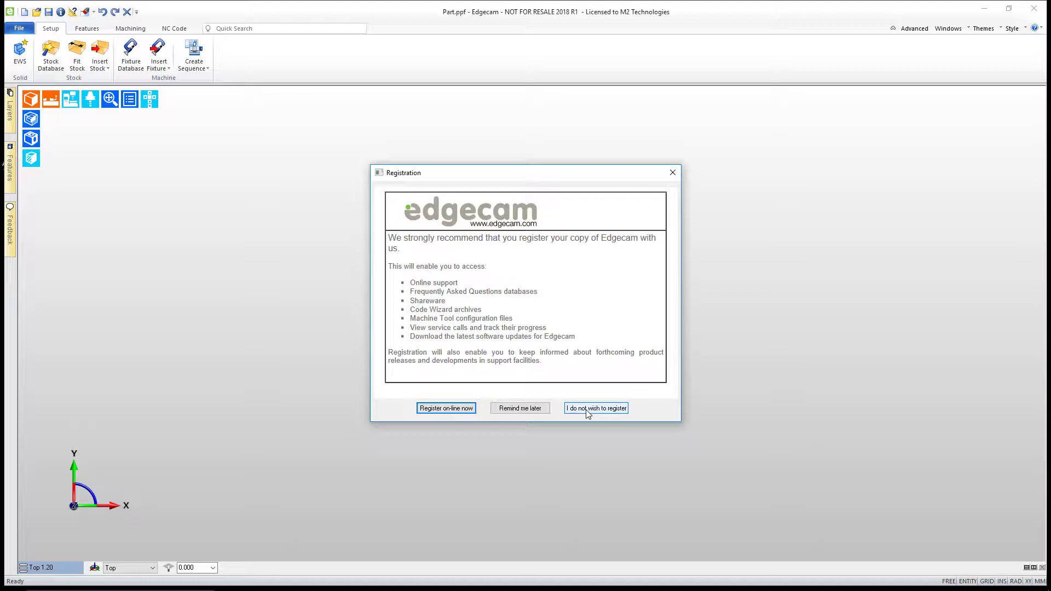
Step: Decline the Edgecam product registration and switch the interface to Advanced mode
{"action": "left_click", "coordinate": [587, 412]}
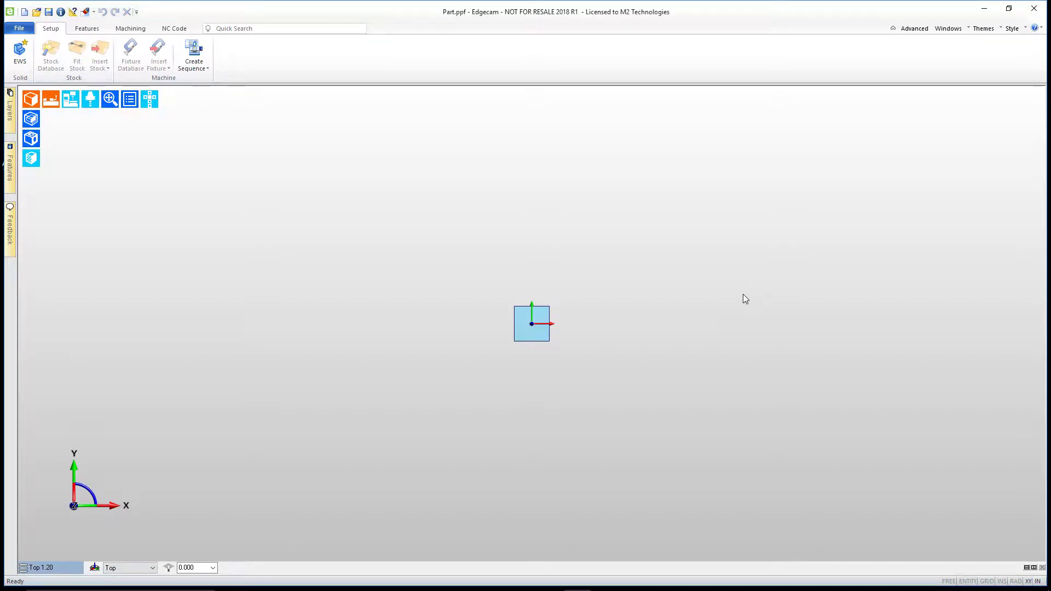
{"action": "left_click", "coordinate": [914, 28]}
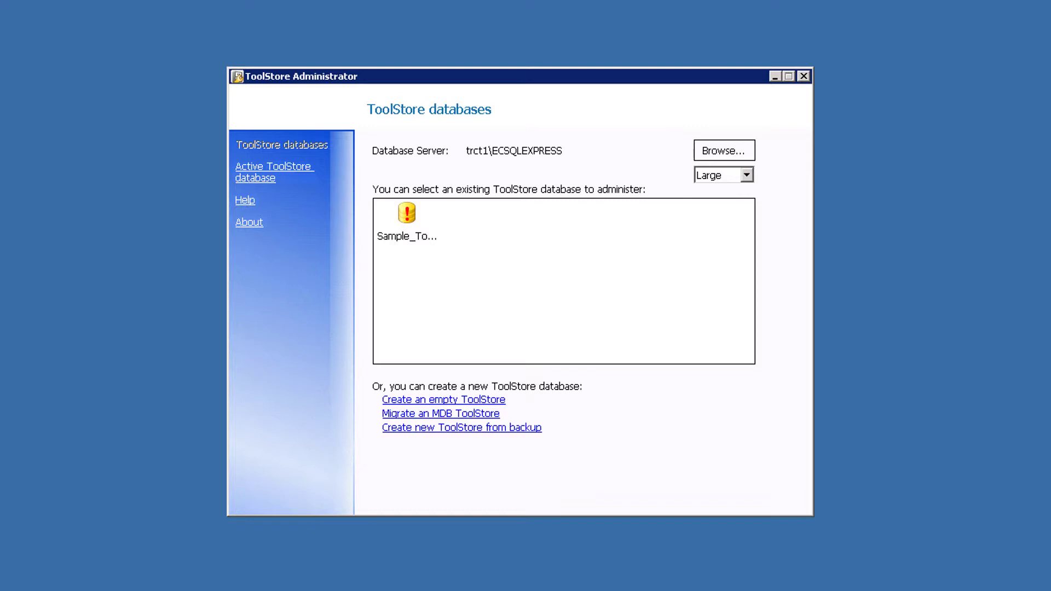
Step: Upgrade the Sample_Toolstore_2014R1 database in ToolStore Administrator as a new database named Sample_Toolstore_2015R1
{"action": "double_click", "coordinate": [407, 214]}
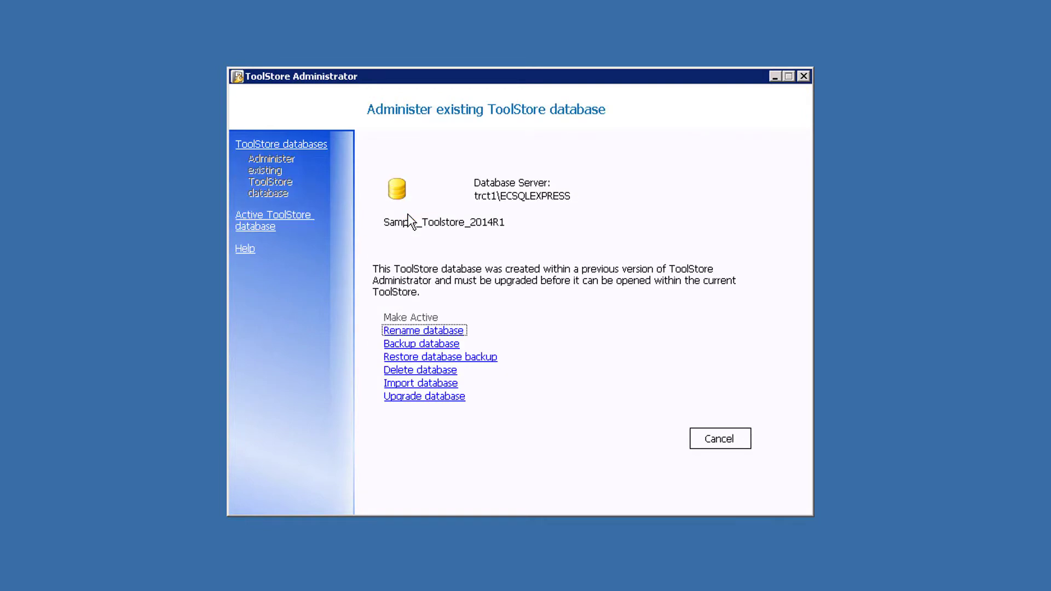
{"action": "left_click", "coordinate": [405, 397]}
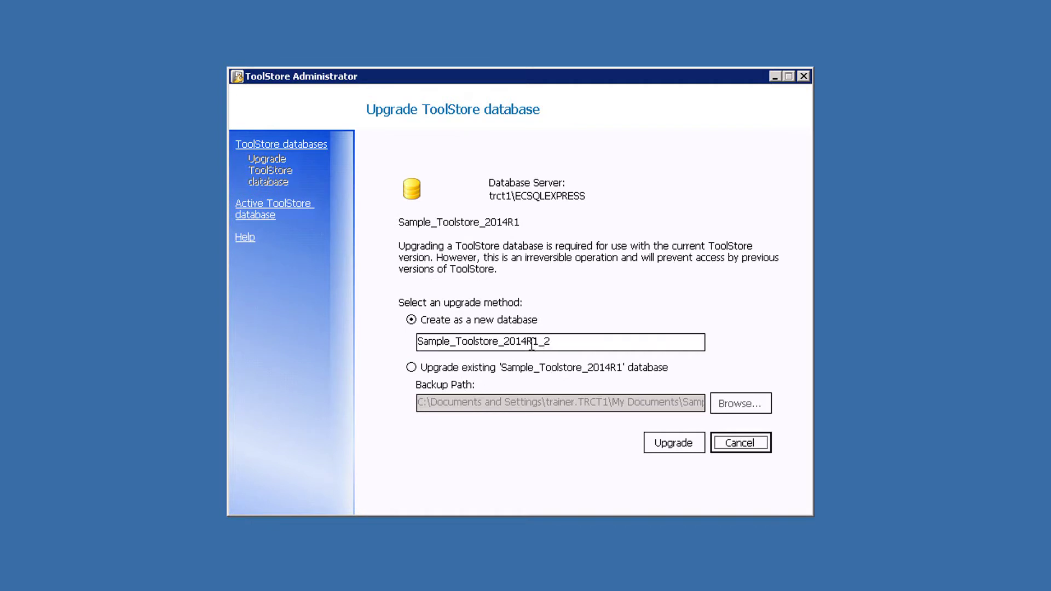
{"action": "left_click_drag", "start_coordinate": [523, 343], "coordinate": [568, 342]}
{"action": "type", "text": "5"}
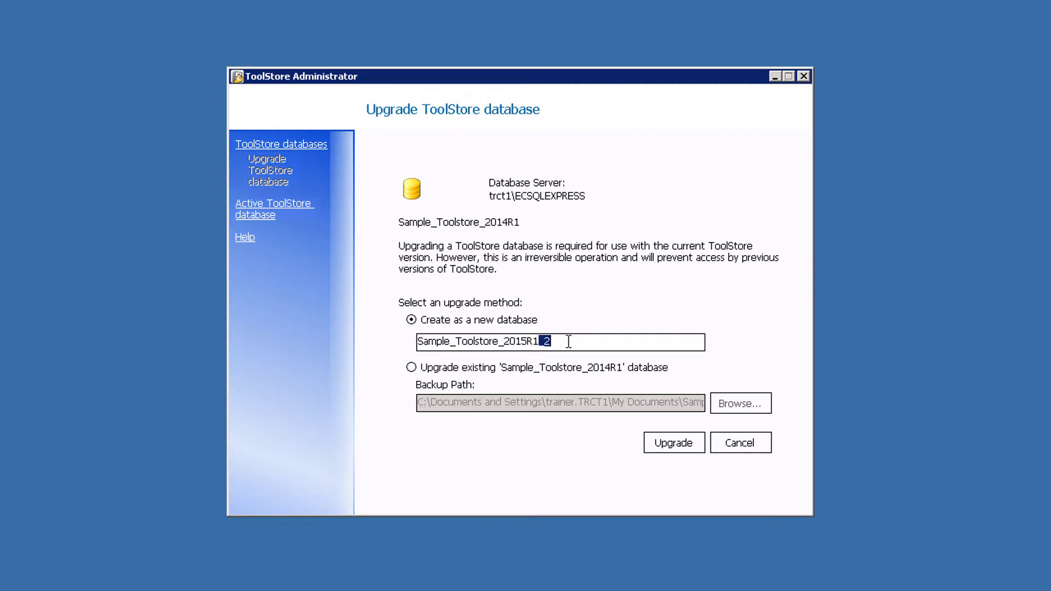
{"action": "key", "text": "BackSpace"}
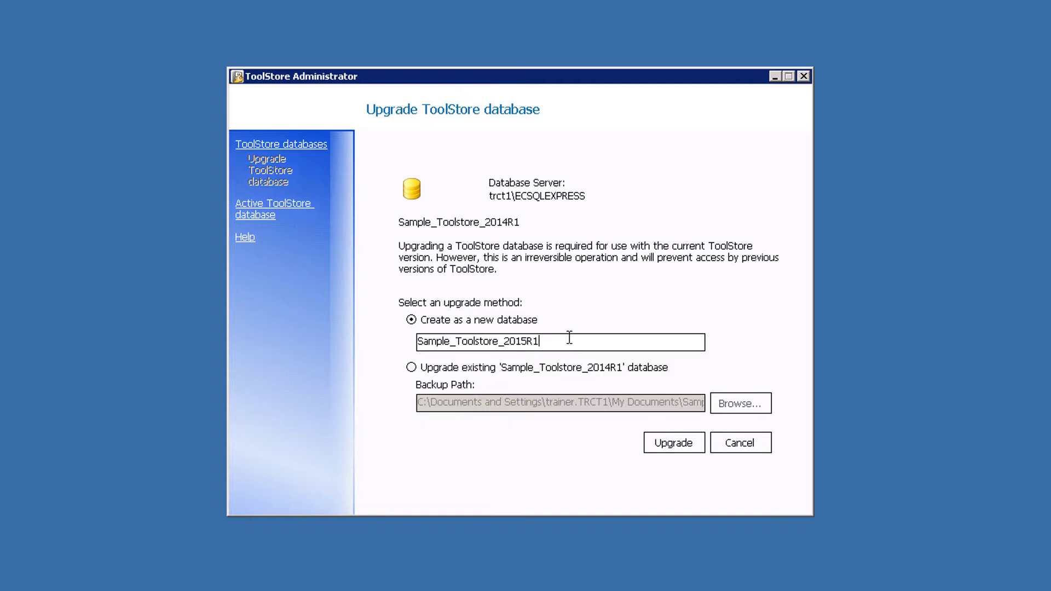
{"action": "left_click", "coordinate": [664, 444]}
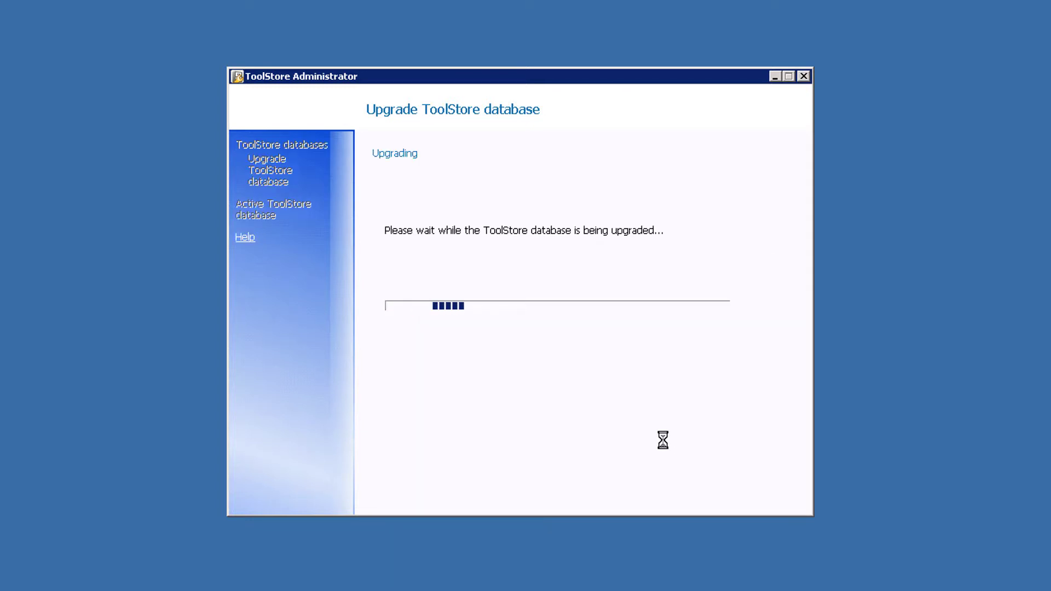